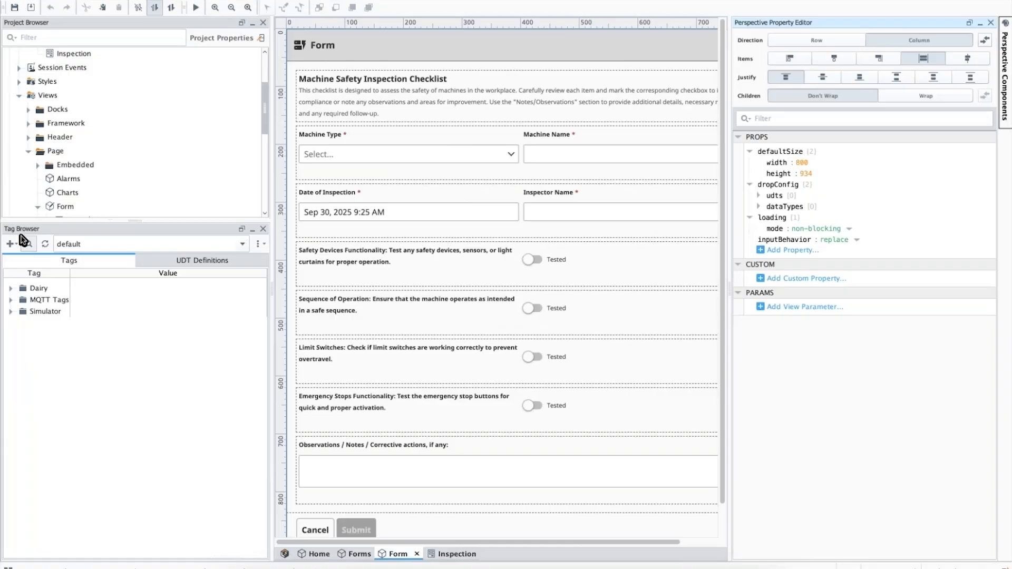
Expand the Simulator folder's Alarm Metrics in the tag tree and examine its alarm counts and hasActive status.
{"action": "left_click", "coordinate": [11, 312]}
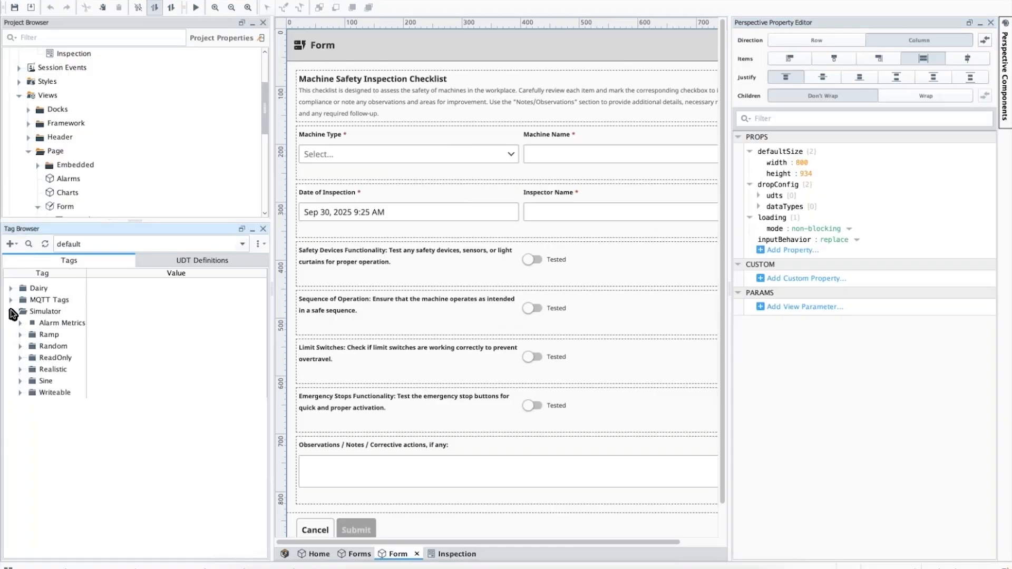
{"action": "left_click", "coordinate": [21, 323]}
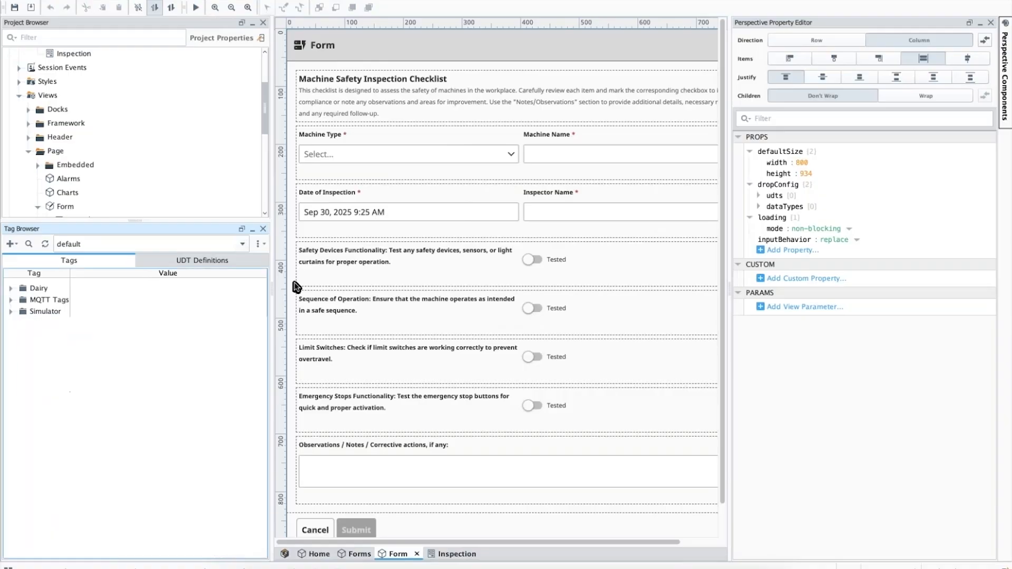
{"action": "left_click", "coordinate": [11, 312]}
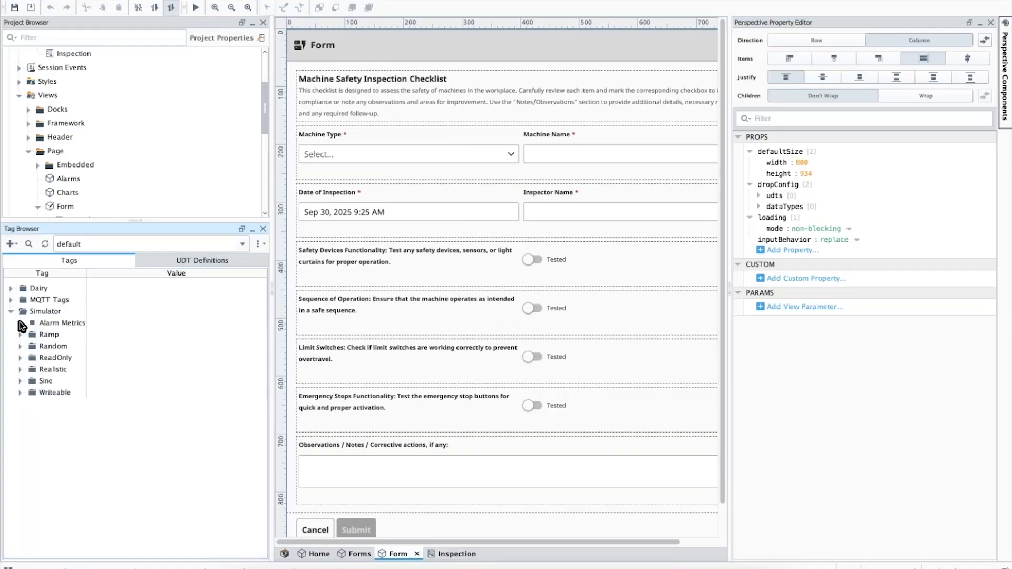
{"action": "left_click", "coordinate": [20, 324]}
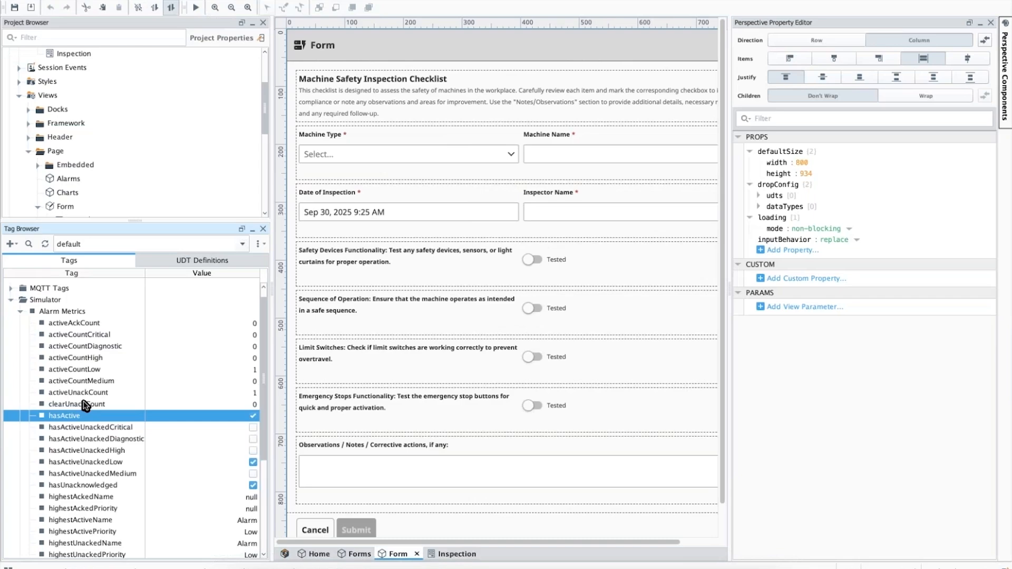
{"action": "scroll", "coordinate": [25, 302], "scroll_direction": "up", "scroll_amount": 1}
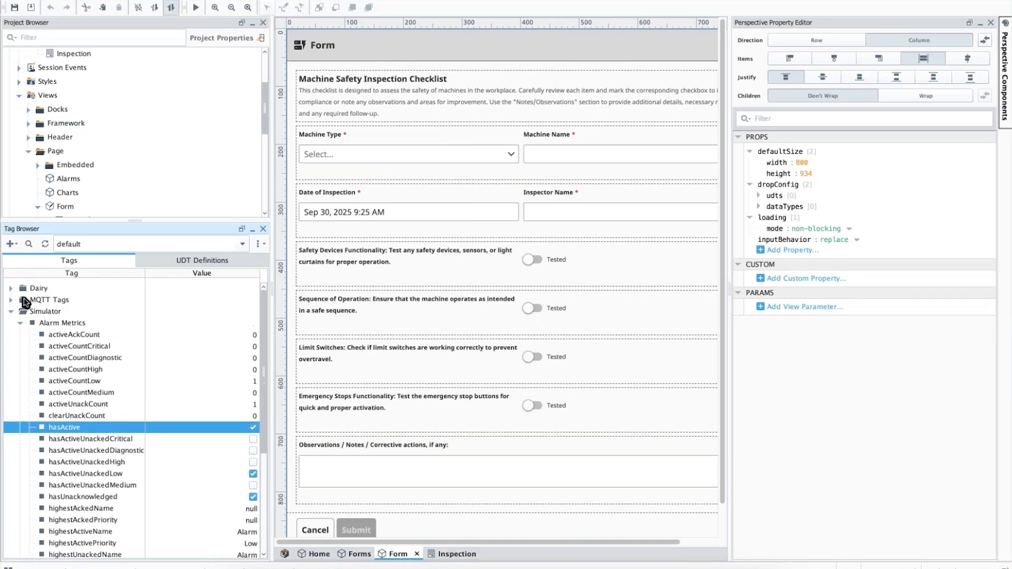
{"action": "double_click", "coordinate": [39, 323]}
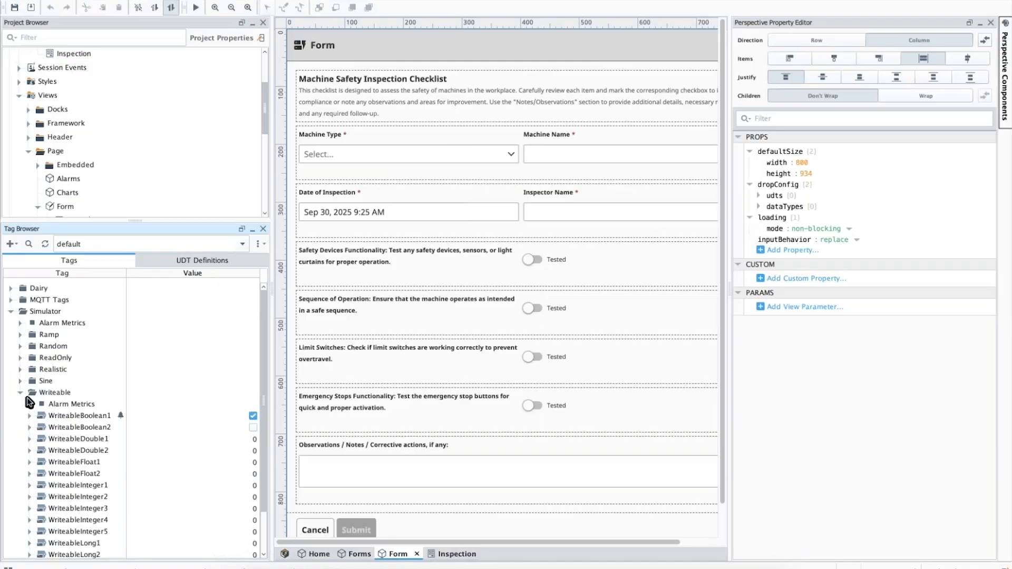
Examine the hasActive value and the other alarm metrics of the Writeable folder under Simulator.
{"action": "left_click", "coordinate": [20, 381]}
{"action": "scroll", "coordinate": [105, 448], "scroll_direction": "down", "scroll_amount": 1}
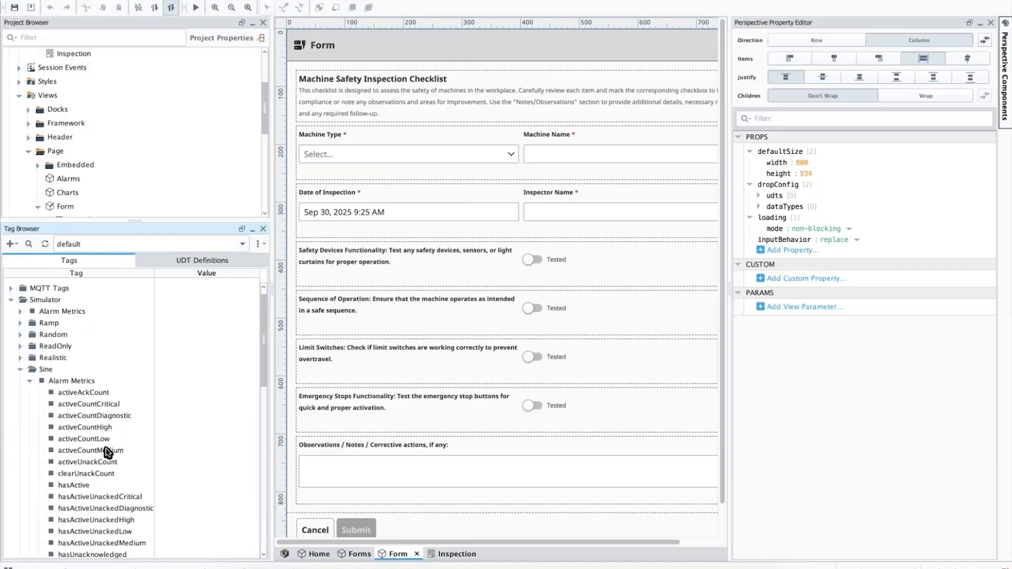
{"action": "scroll", "coordinate": [108, 452], "scroll_direction": "down", "scroll_amount": 15}
{"action": "left_click", "coordinate": [74, 416]}
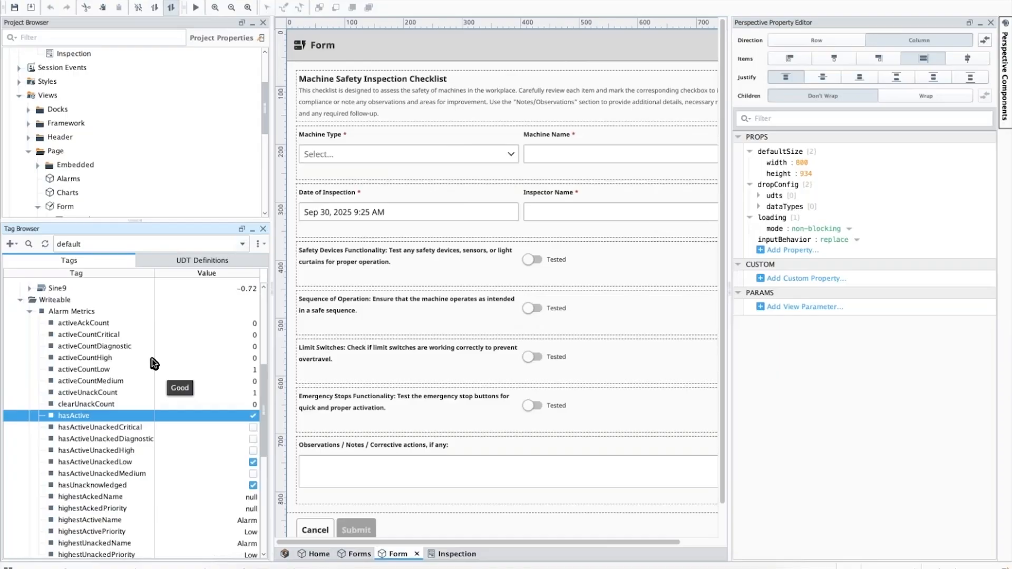
{"action": "scroll", "coordinate": [154, 363], "scroll_direction": "up", "scroll_amount": 1}
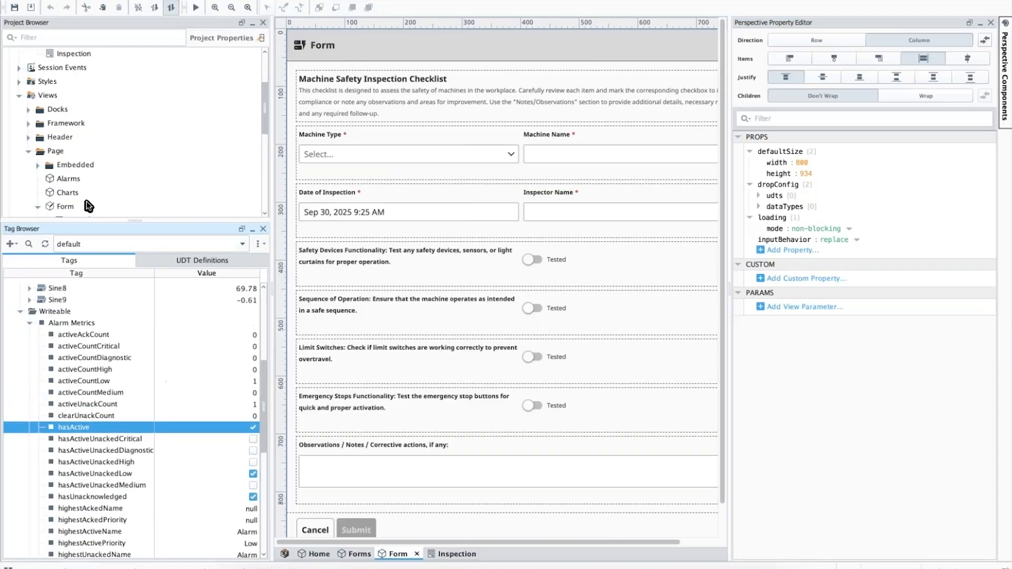
{"action": "scroll", "coordinate": [65, 193], "scroll_direction": "down", "scroll_amount": 2}
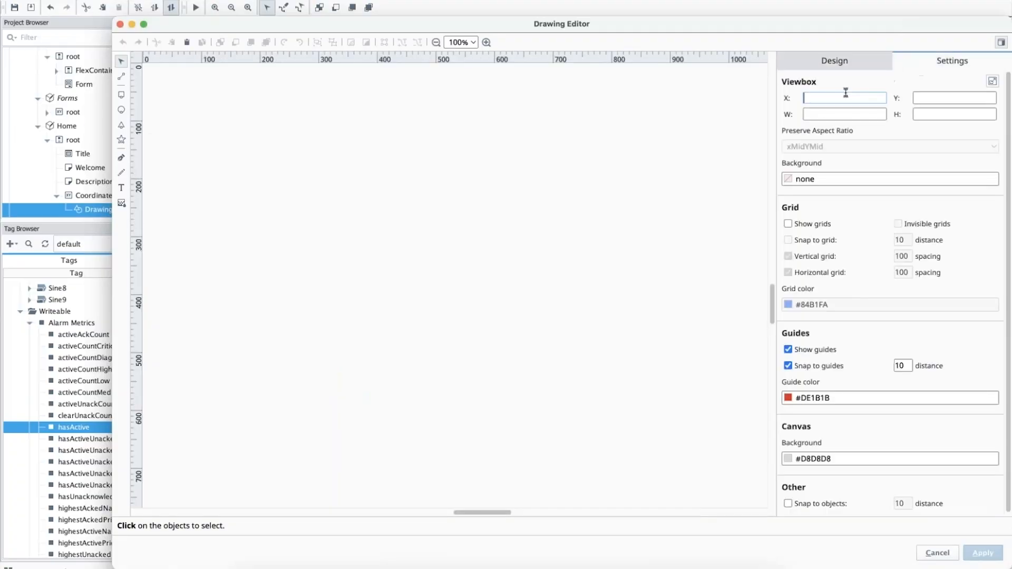
Set the drawing's viewbox to X 0, Y 0, W 30, H 30 and draw an ellipse about 30 by 26 inside it.
{"action": "type", "text": "0"}
{"action": "key", "text": "Tab"}
{"action": "type", "text": "0"}
{"action": "key", "text": "Tab"}
{"action": "type", "text": "1"}
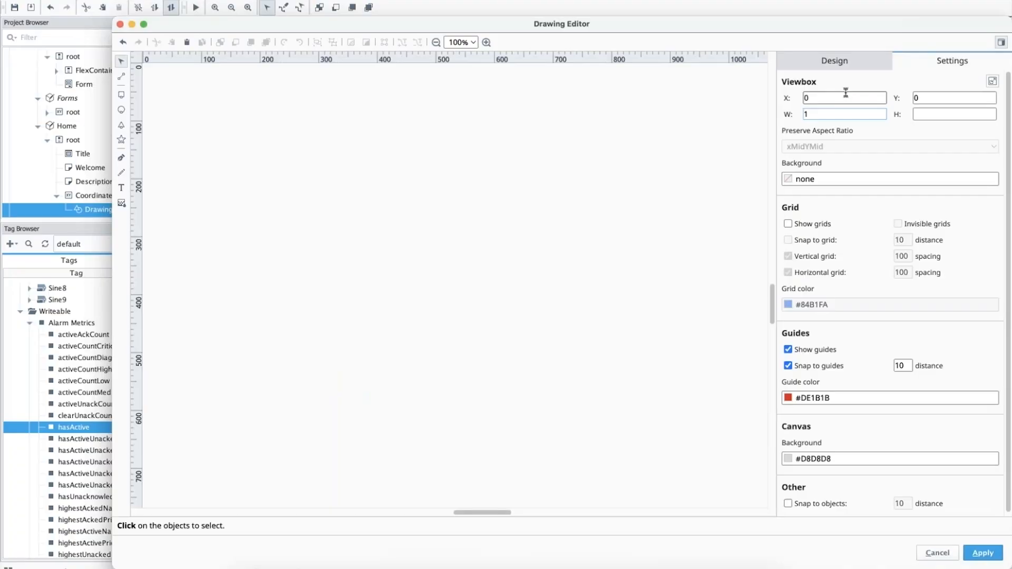
{"action": "type", "text": "0"}
{"action": "key", "text": "Tab"}
{"action": "type", "text": "30"}
{"action": "left_click", "coordinate": [121, 110]}
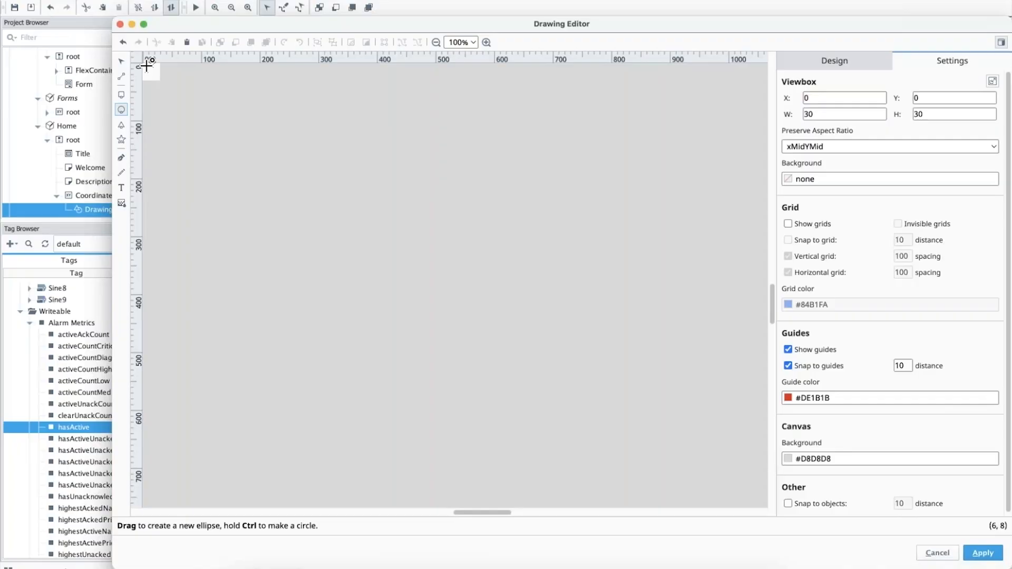
{"action": "left_click_drag", "start_coordinate": [146, 65], "coordinate": [159, 77]}
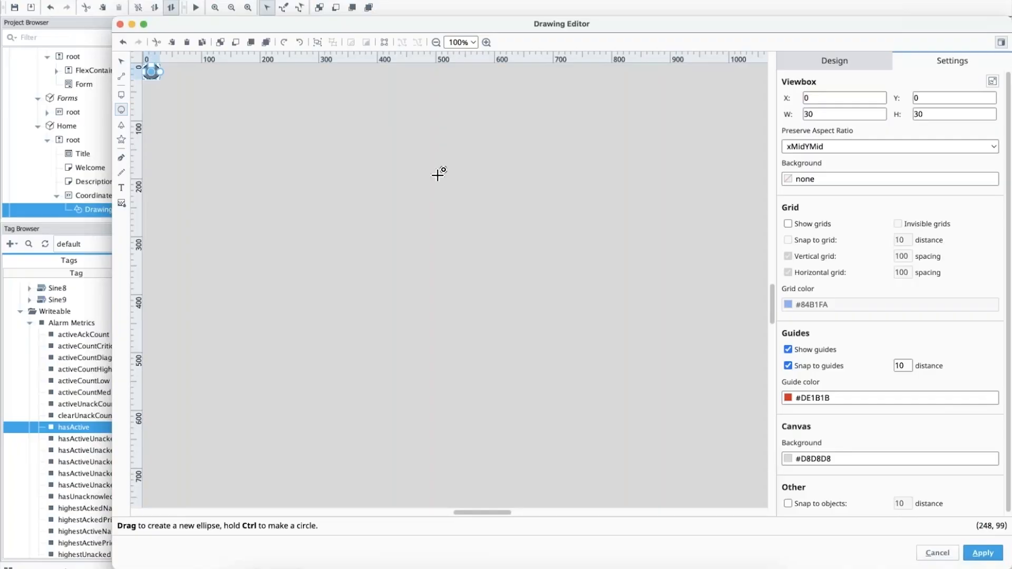
Bind the ellipse's fill to the tag [default]Simulator/Alarm Metrics.hasActive with a color map transform that turns true red.
{"action": "left_click", "coordinate": [835, 61]}
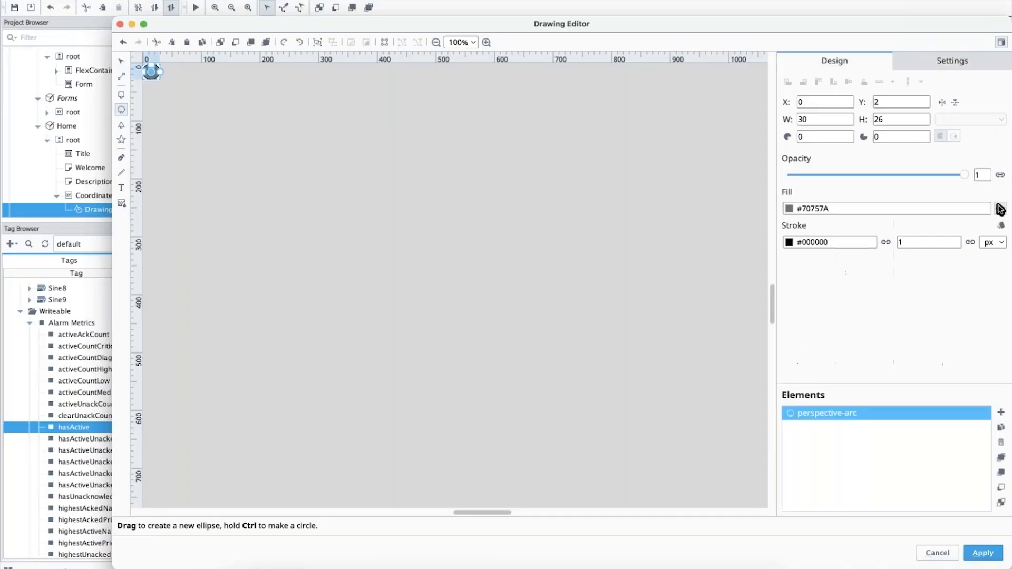
{"action": "left_click", "coordinate": [1000, 210]}
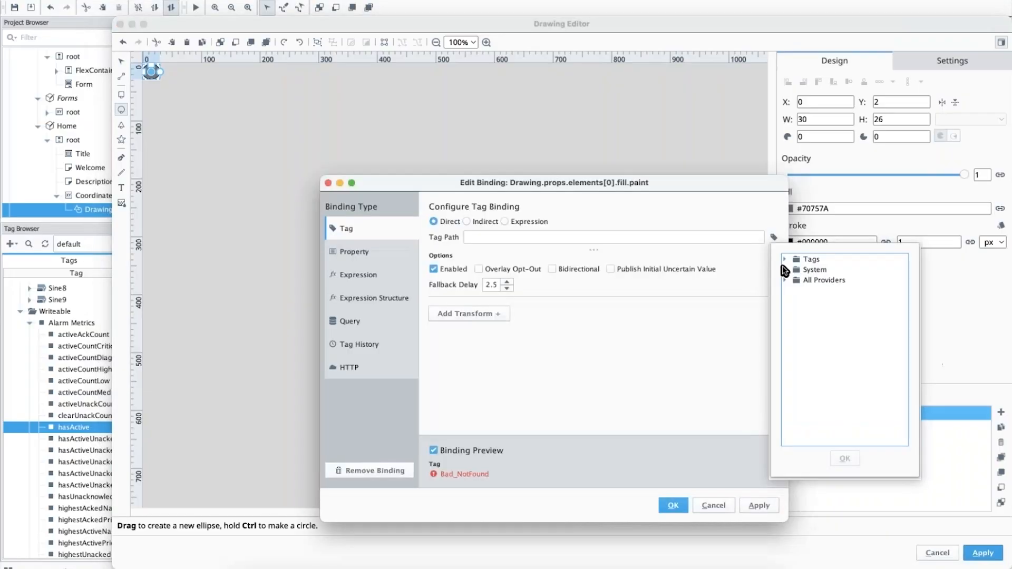
{"action": "left_click", "coordinate": [784, 259]}
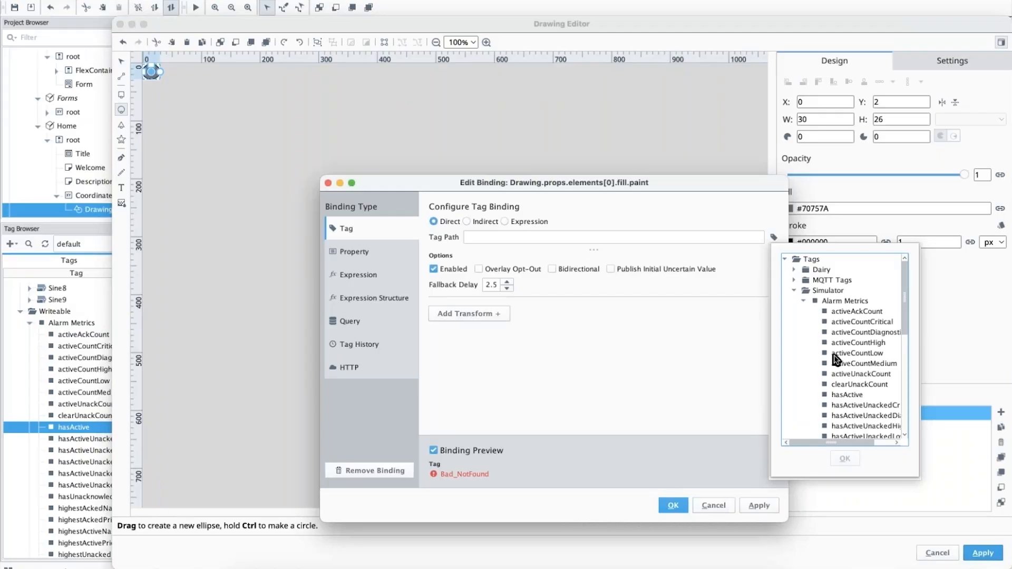
{"action": "left_click", "coordinate": [847, 395]}
{"action": "left_click", "coordinate": [844, 457]}
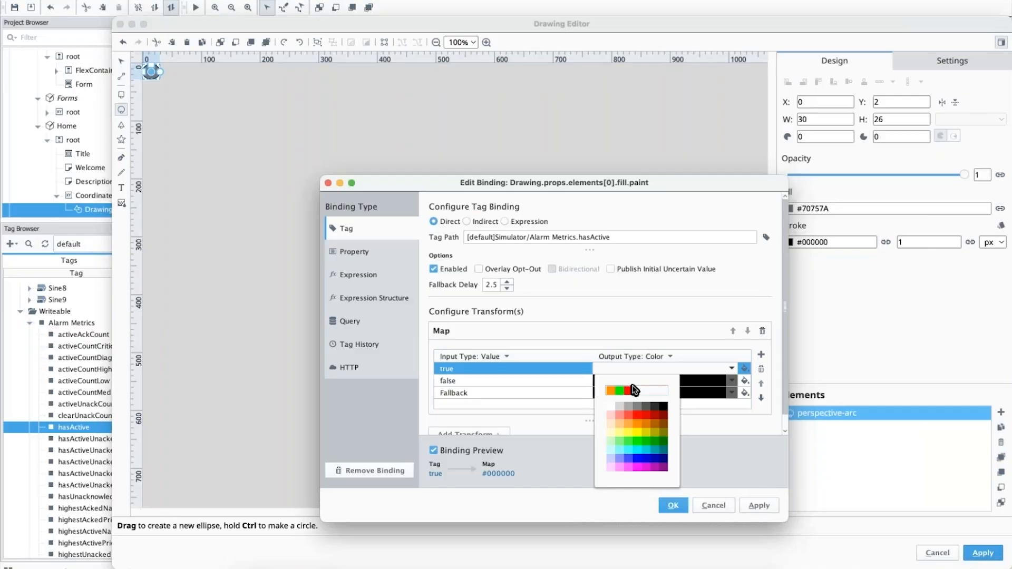
{"action": "left_click", "coordinate": [630, 390]}
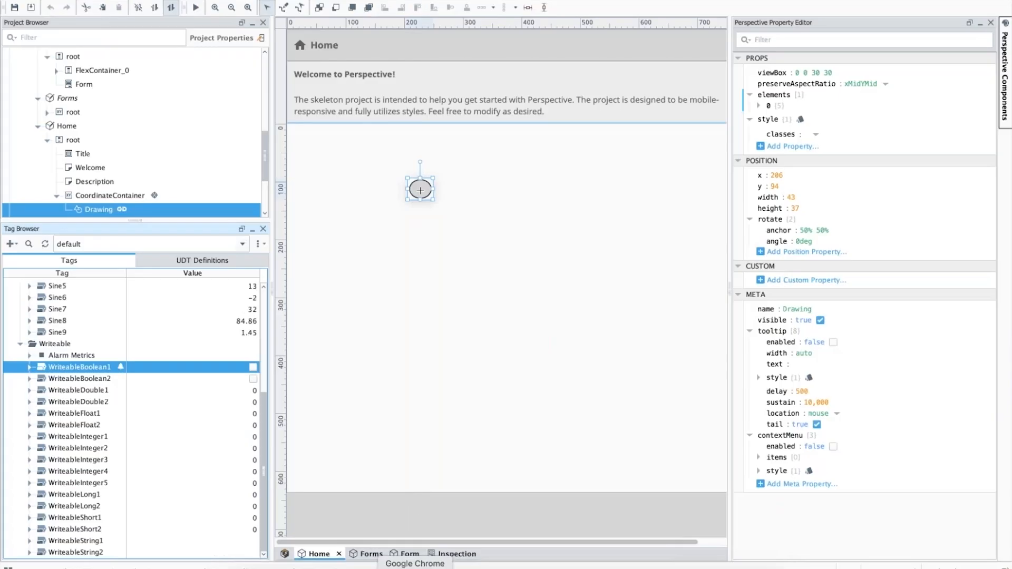
Switch to the Ignition Gateway in Chrome and start a Siemens Enhanced Driver device connection named Siemens with hostname 10.20.4.73.
{"action": "left_click", "coordinate": [415, 567]}
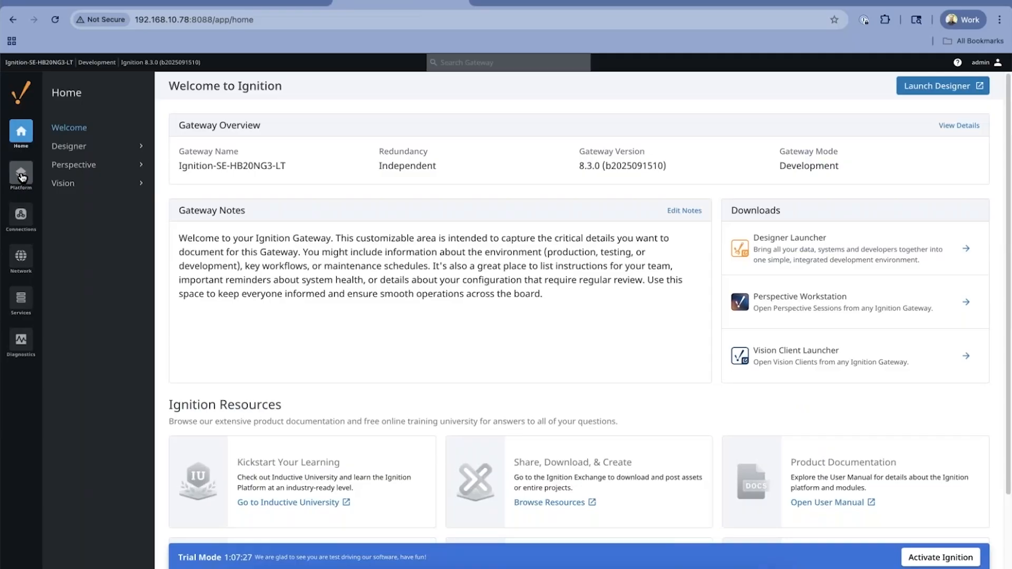
{"action": "left_click", "coordinate": [20, 214]}
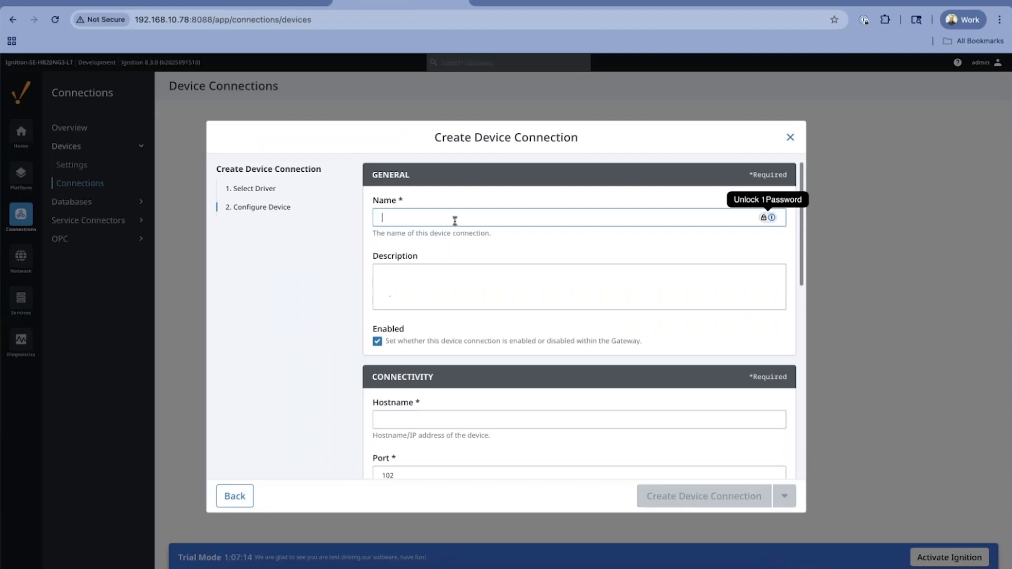
{"action": "type", "text": "Siemens"}
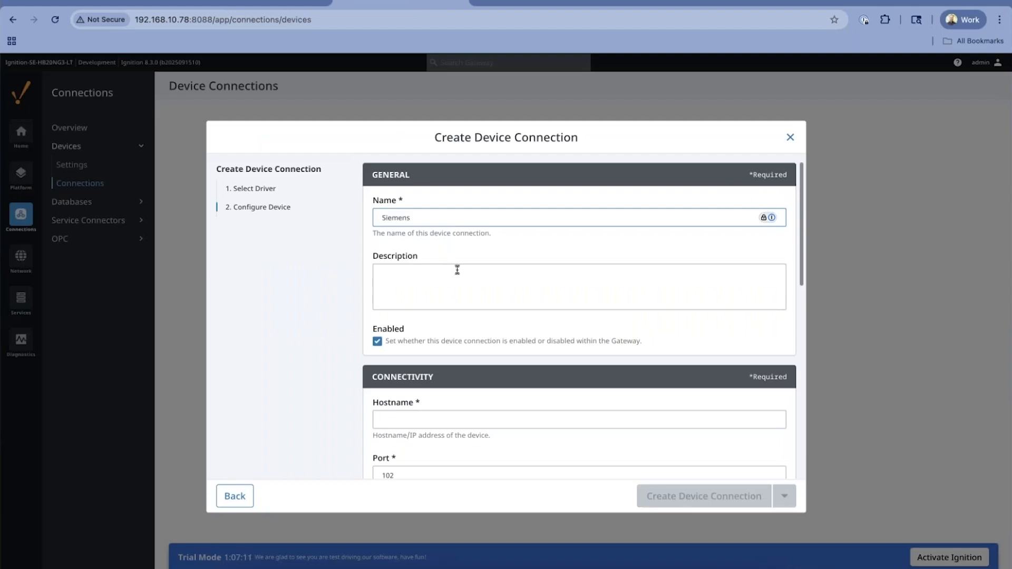
{"action": "scroll", "coordinate": [457, 269], "scroll_direction": "down", "scroll_amount": 2}
{"action": "left_click", "coordinate": [418, 321]}
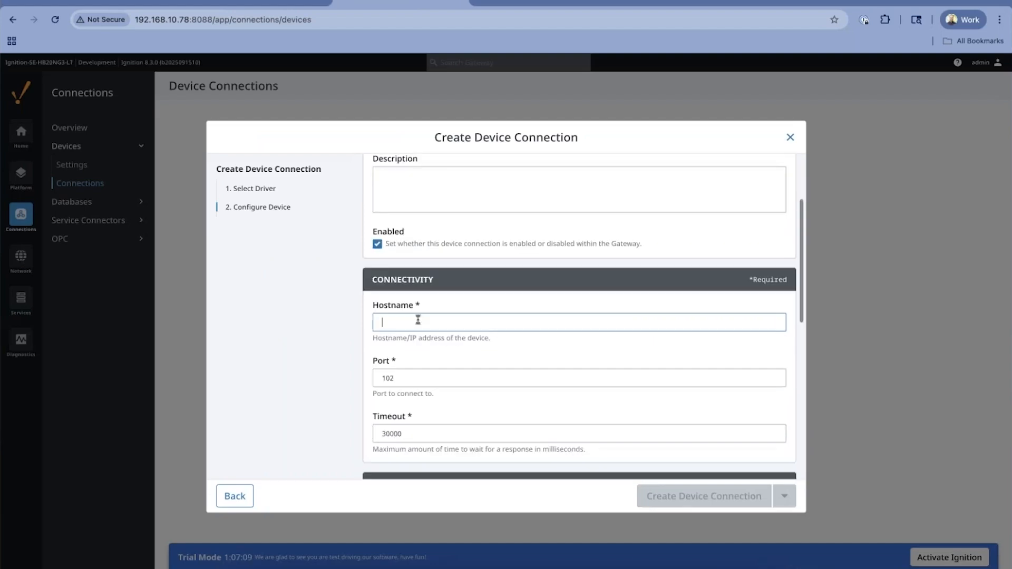
{"action": "type", "text": "10.20.4.73"}
Choose device type S7_1500 and address type SYMBOLIC, and create the device connection.
{"action": "scroll", "coordinate": [418, 321], "scroll_direction": "down", "scroll_amount": 3}
{"action": "left_click", "coordinate": [414, 342]}
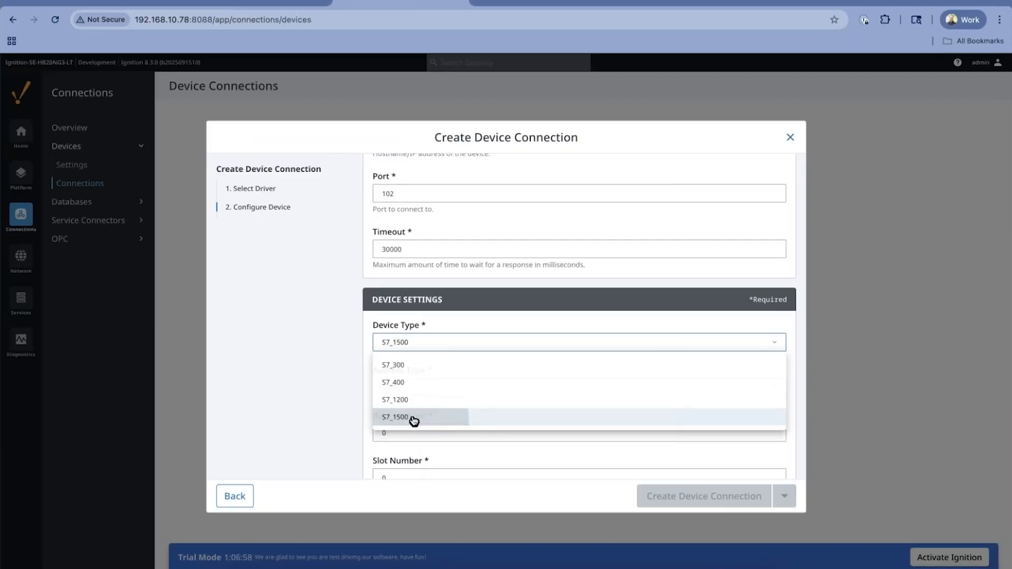
{"action": "left_click", "coordinate": [414, 420]}
{"action": "scroll", "coordinate": [580, 422], "scroll_direction": "down", "scroll_amount": 1}
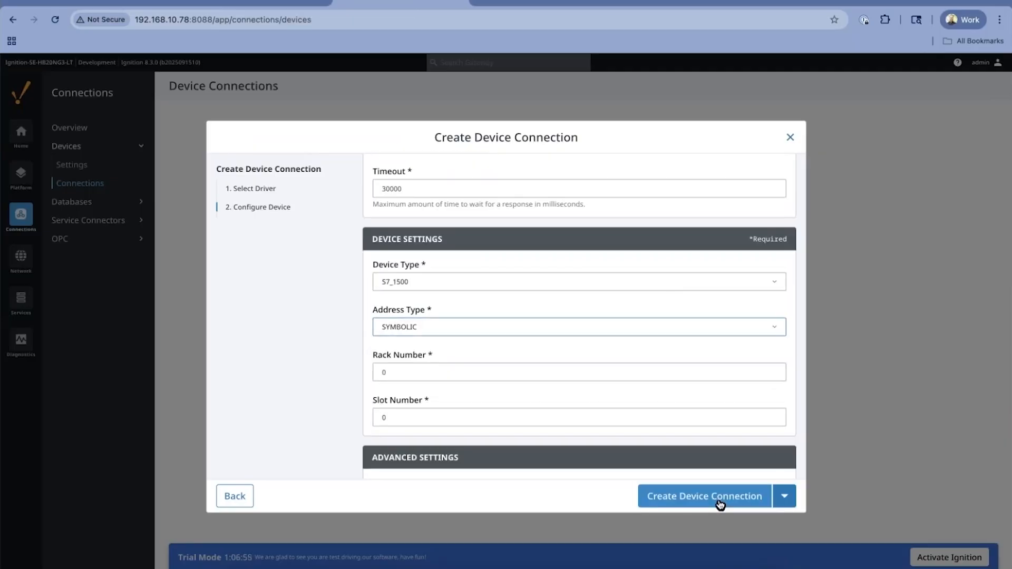
{"action": "left_click", "coordinate": [720, 505]}
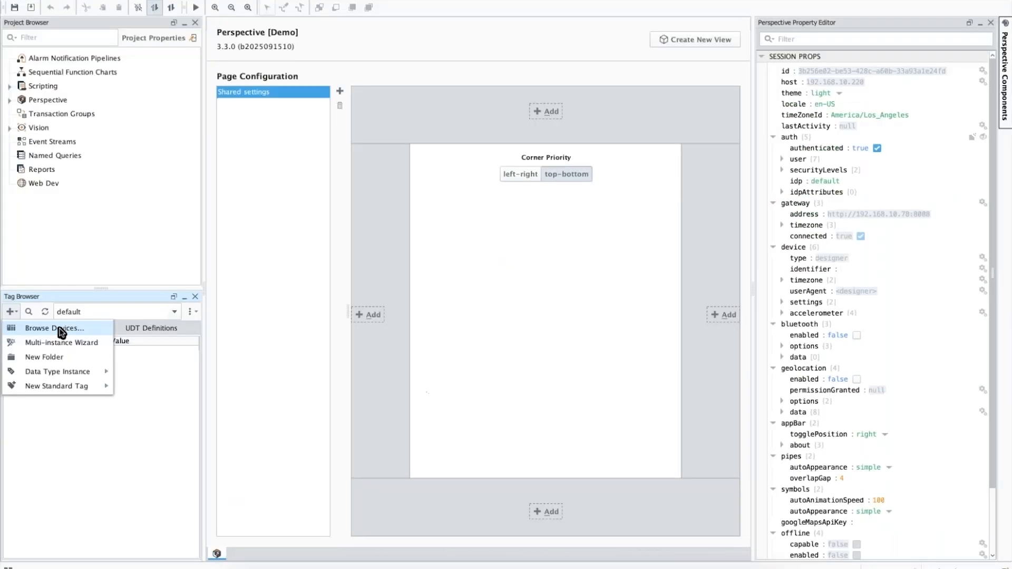
Switch to the Ignition Designer and browse the Siemens device's tags through the connected devices.
{"action": "left_click", "coordinate": [61, 330]}
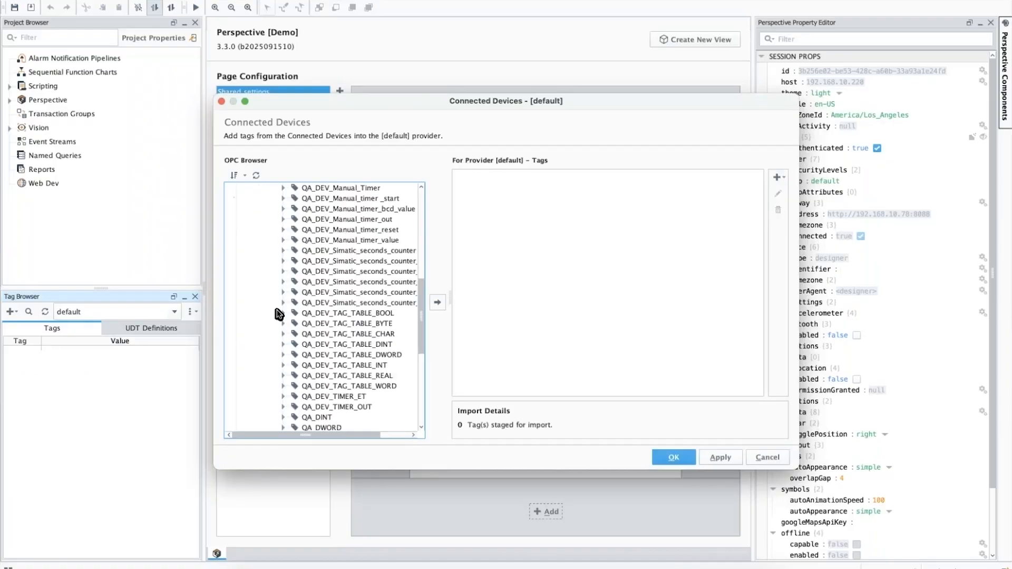
{"action": "scroll", "coordinate": [276, 311], "scroll_direction": "up", "scroll_amount": 10}
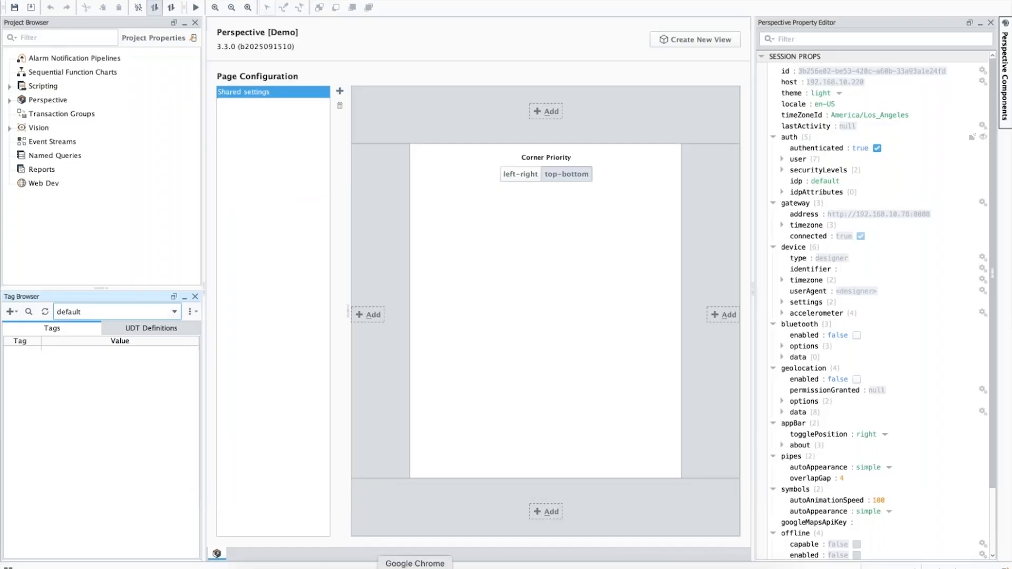
Return to the Gateway in Chrome and review the general settings and permissions of the OPC UA server.
{"action": "left_click", "coordinate": [415, 567]}
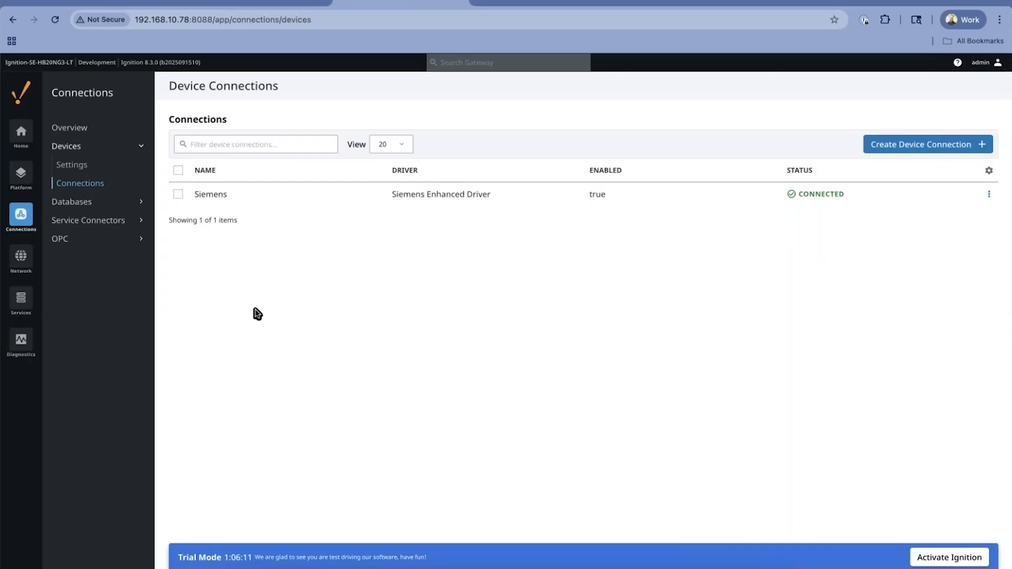
{"action": "left_click", "coordinate": [93, 239]}
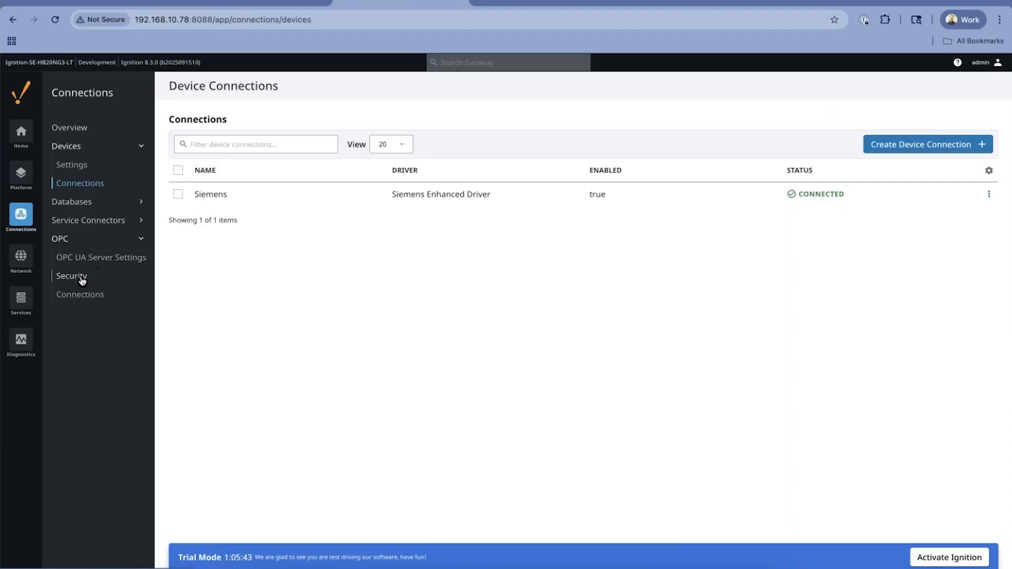
{"action": "left_click", "coordinate": [100, 257]}
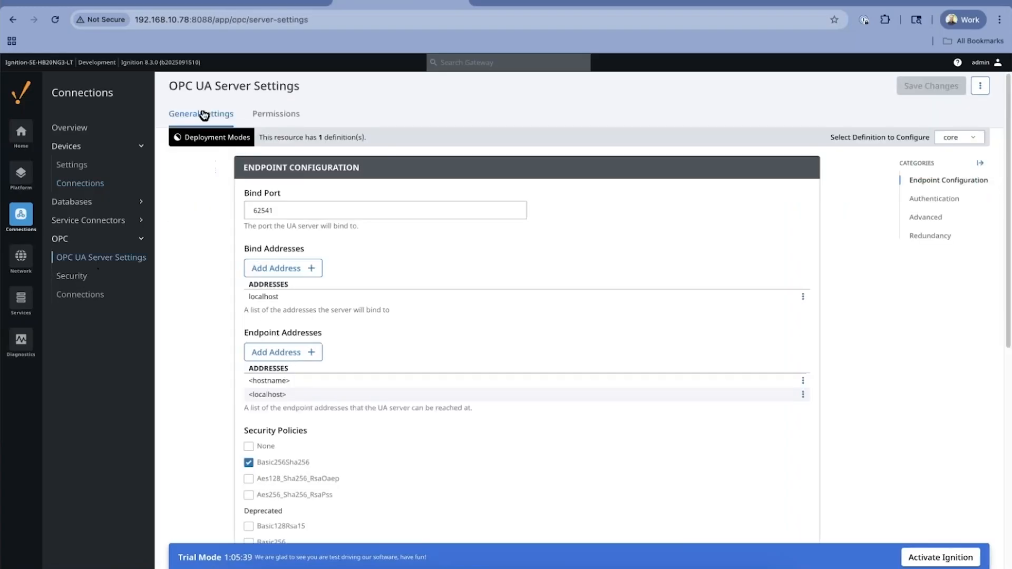
{"action": "scroll", "coordinate": [846, 224], "scroll_direction": "down", "scroll_amount": 10}
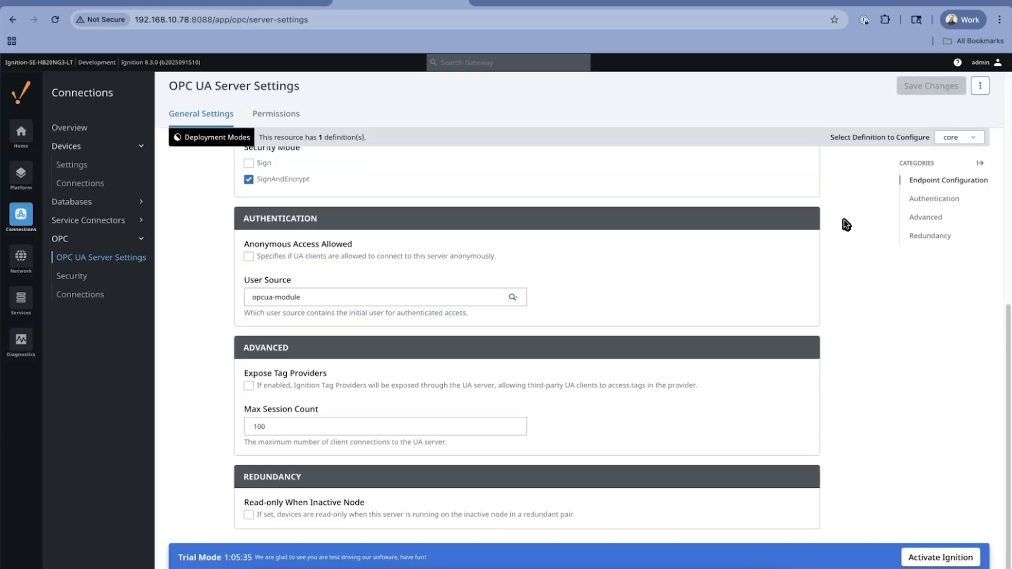
{"action": "left_click", "coordinate": [272, 114]}
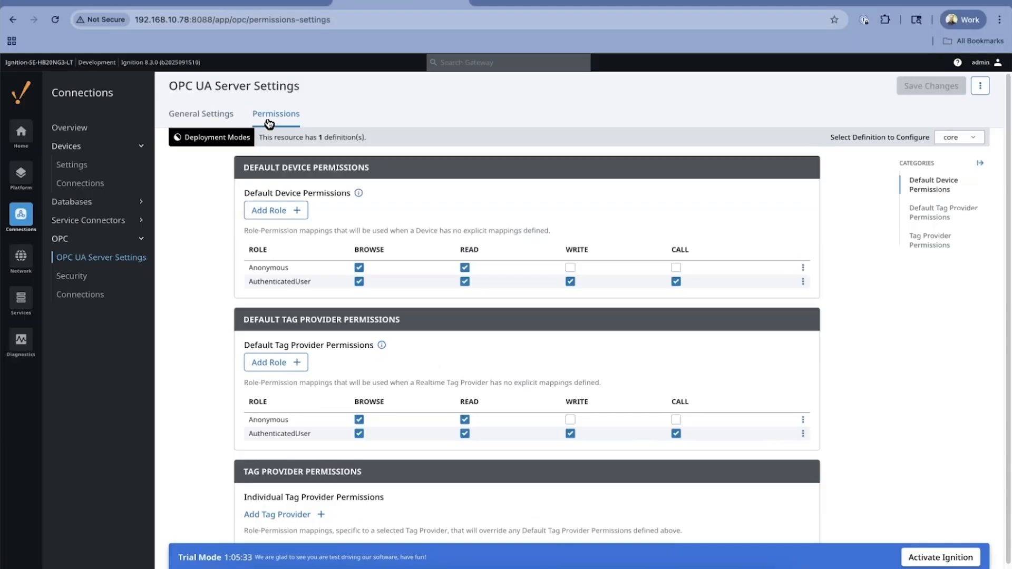
{"action": "scroll", "coordinate": [365, 204], "scroll_direction": "down", "scroll_amount": 1}
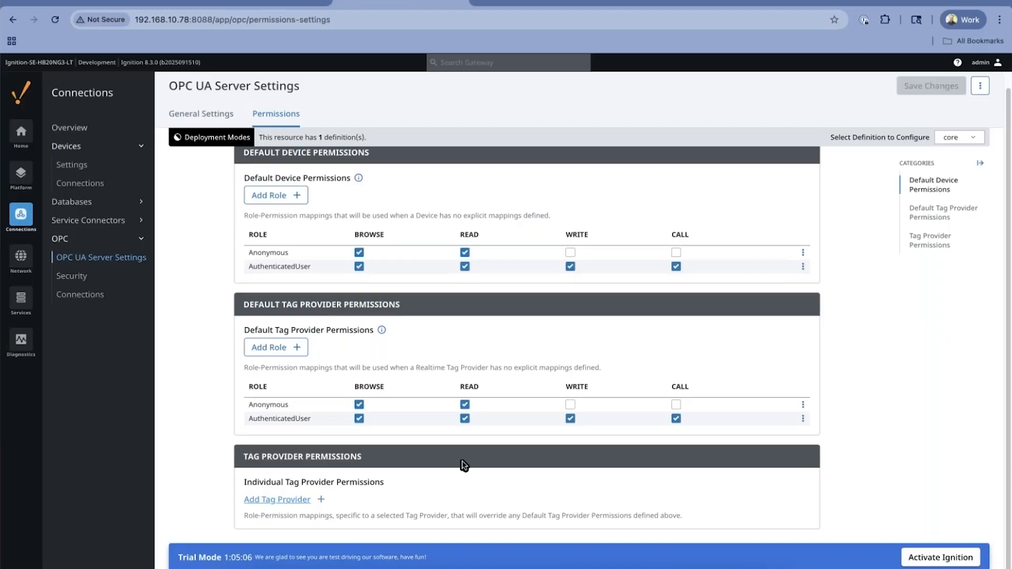
Add individual tag provider permissions for the default provider and start adding a role to them.
{"action": "left_click", "coordinate": [277, 499]}
{"action": "left_click", "coordinate": [369, 422]}
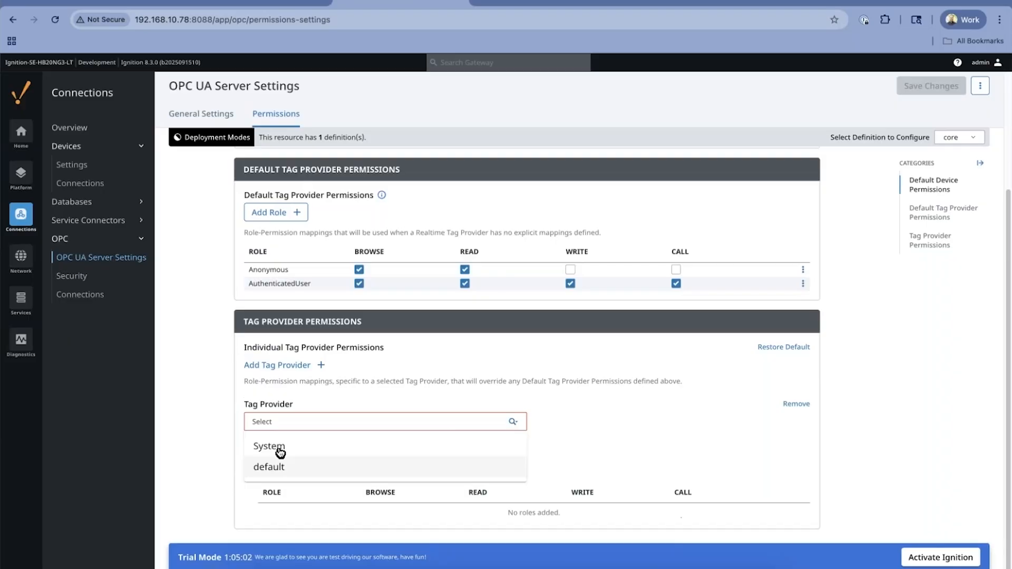
{"action": "left_click", "coordinate": [269, 467]}
{"action": "left_click", "coordinate": [304, 469]}
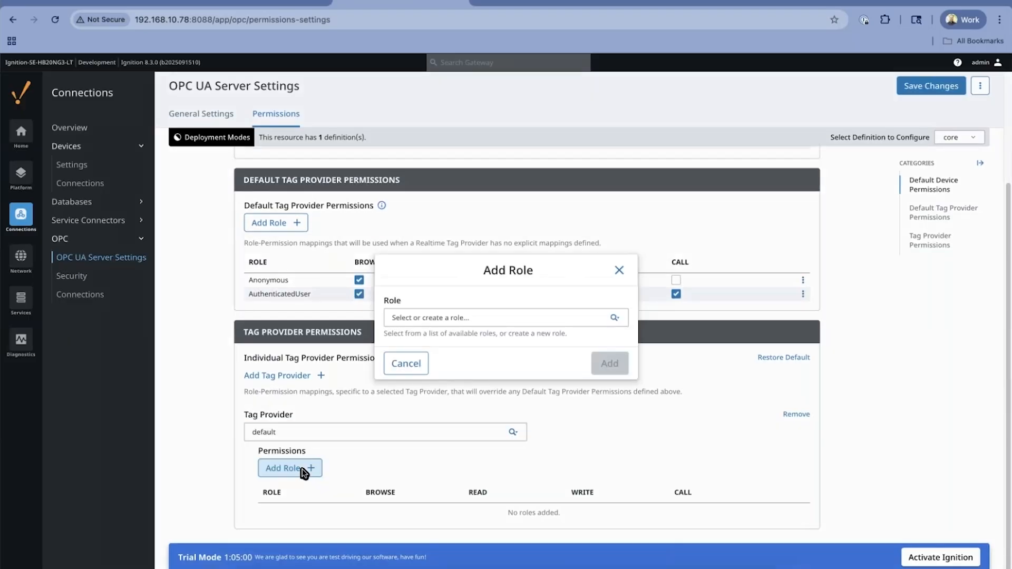